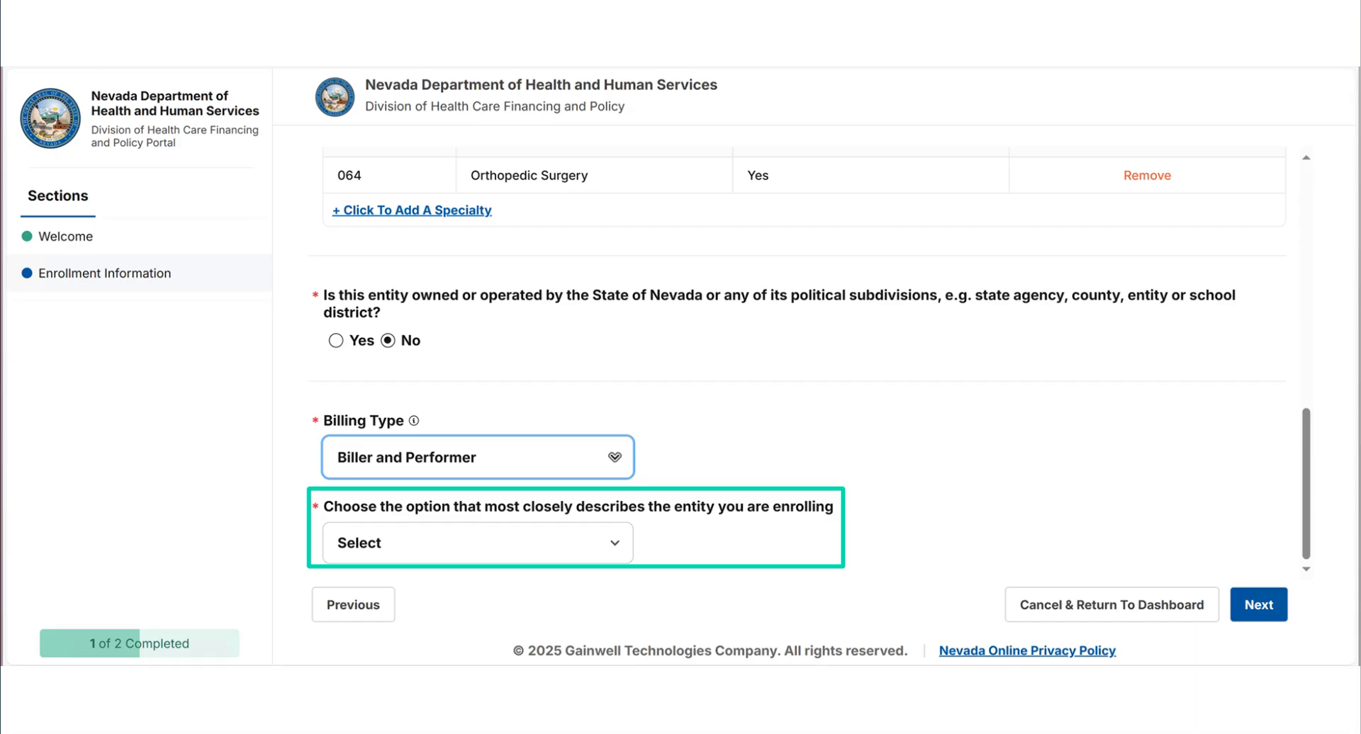
- Describe the enrolling entity as "1 - Corporation"
click(615, 546)
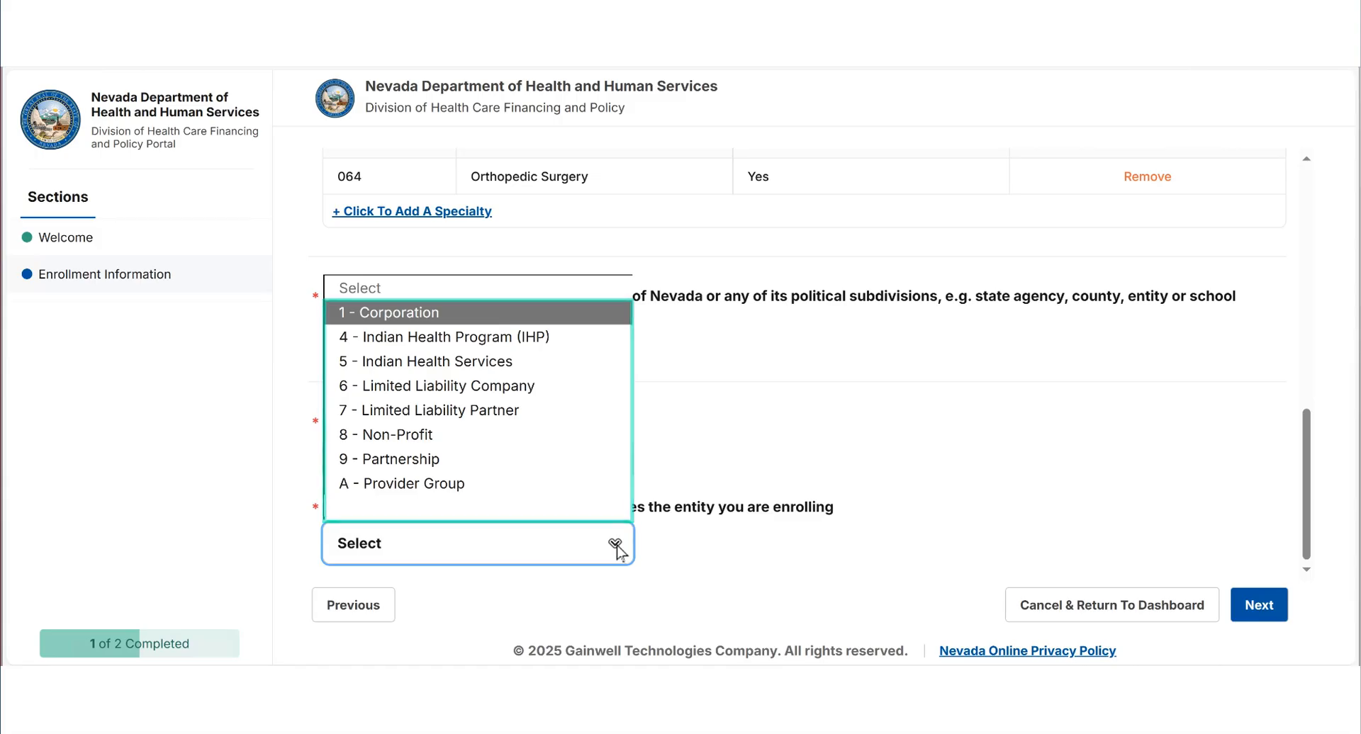
click(497, 314)
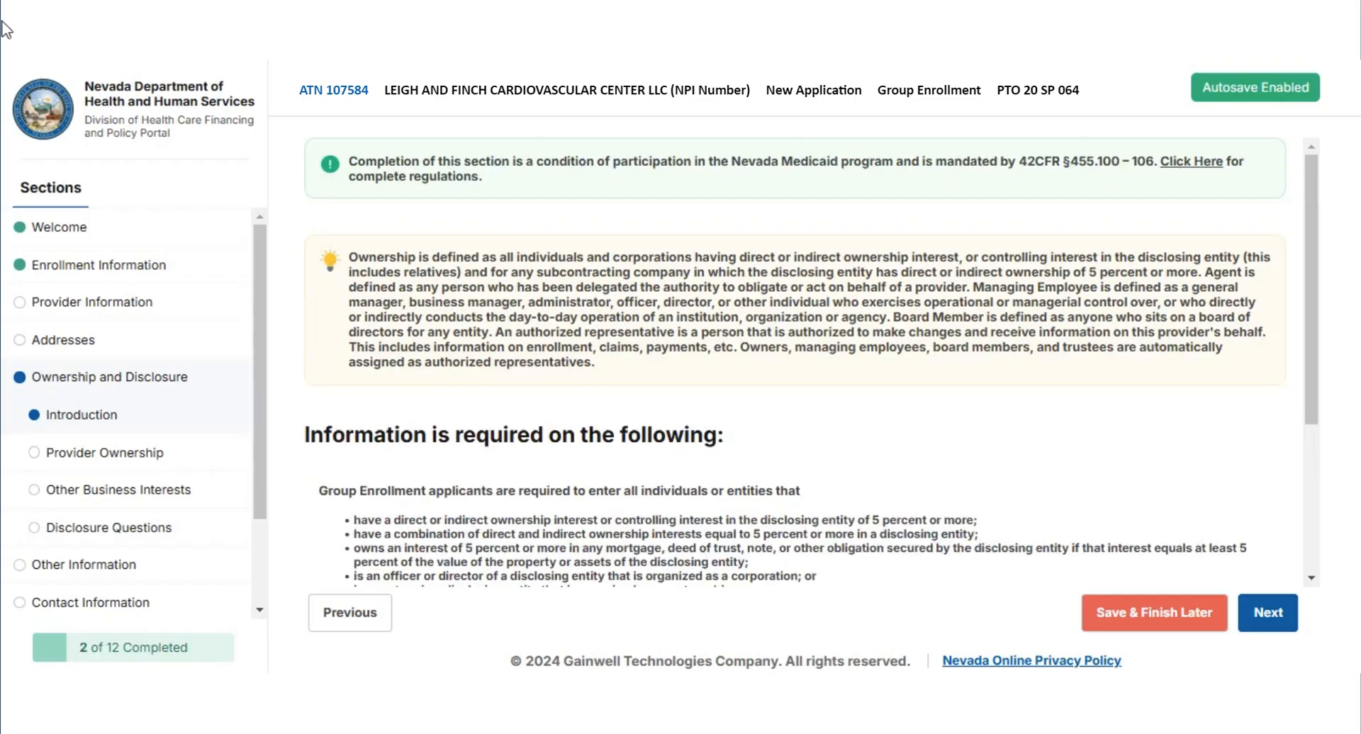
- Review the Ownership and Disclosure introduction and its reporting requirements, and continue to the Provider Ownership section
scroll(677, 376, down, 2)
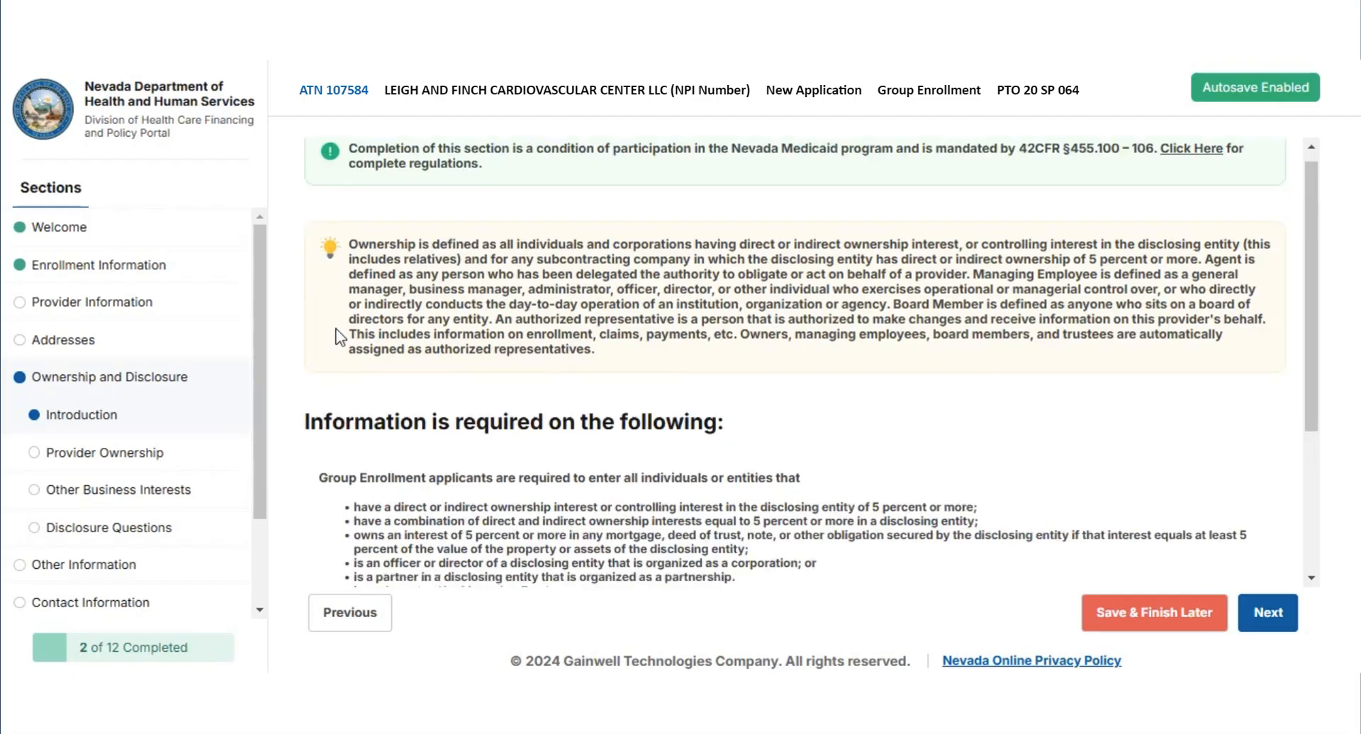
scroll(681, 369, down, 2)
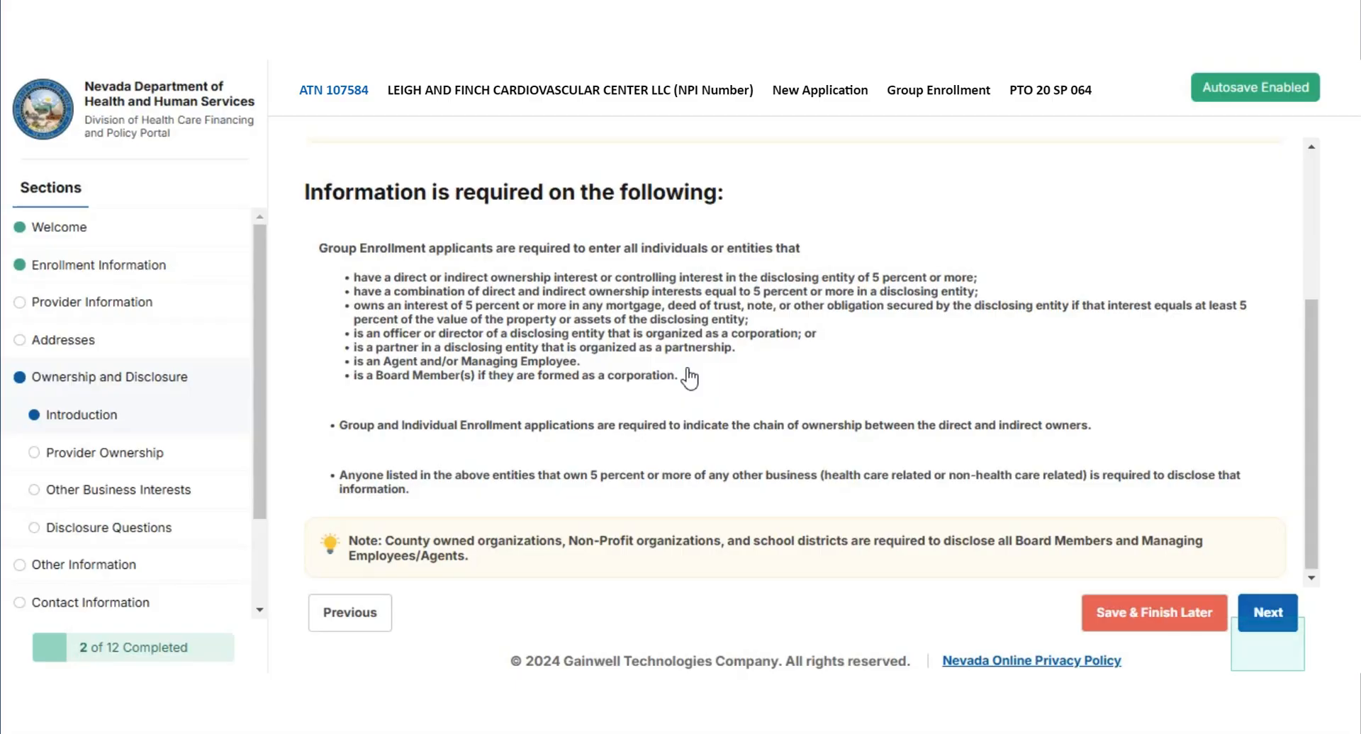
click(1265, 614)
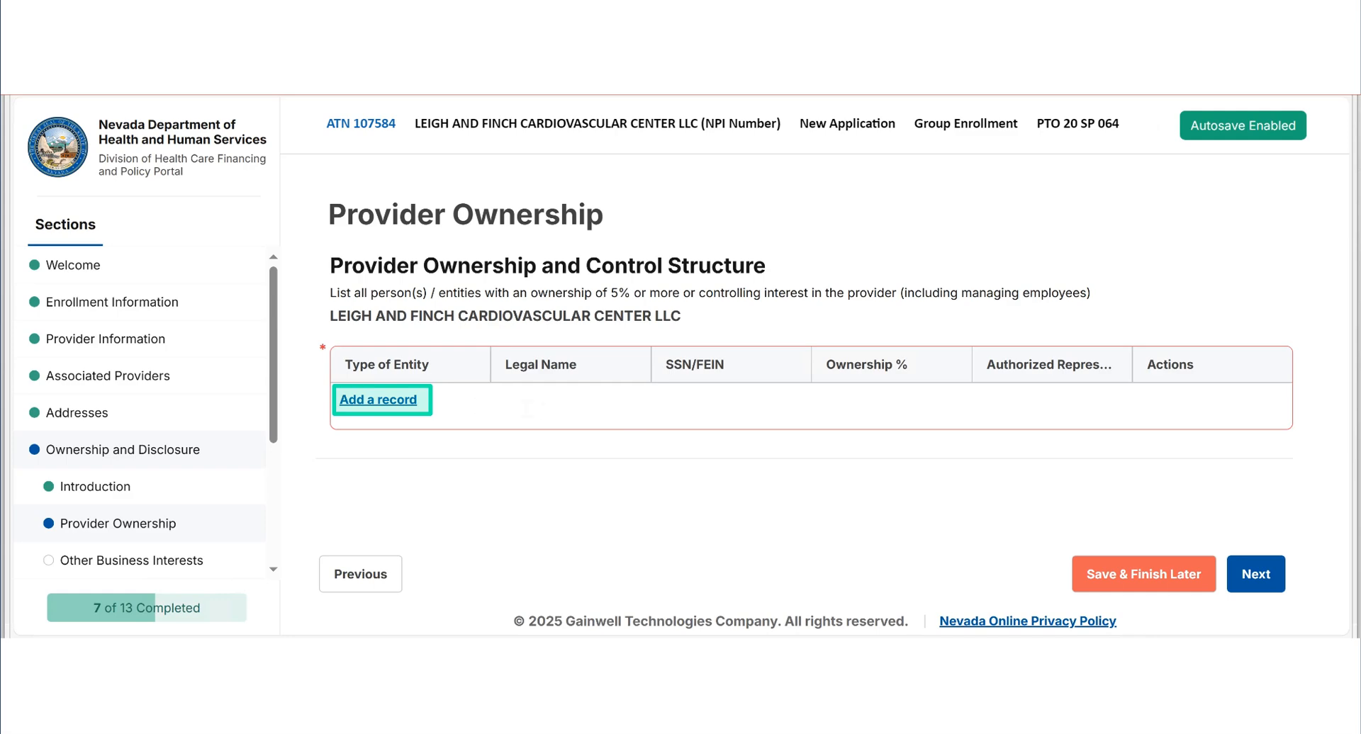
- Start a Provider Ownership record for a Corporation with 50% ownership
click(382, 401)
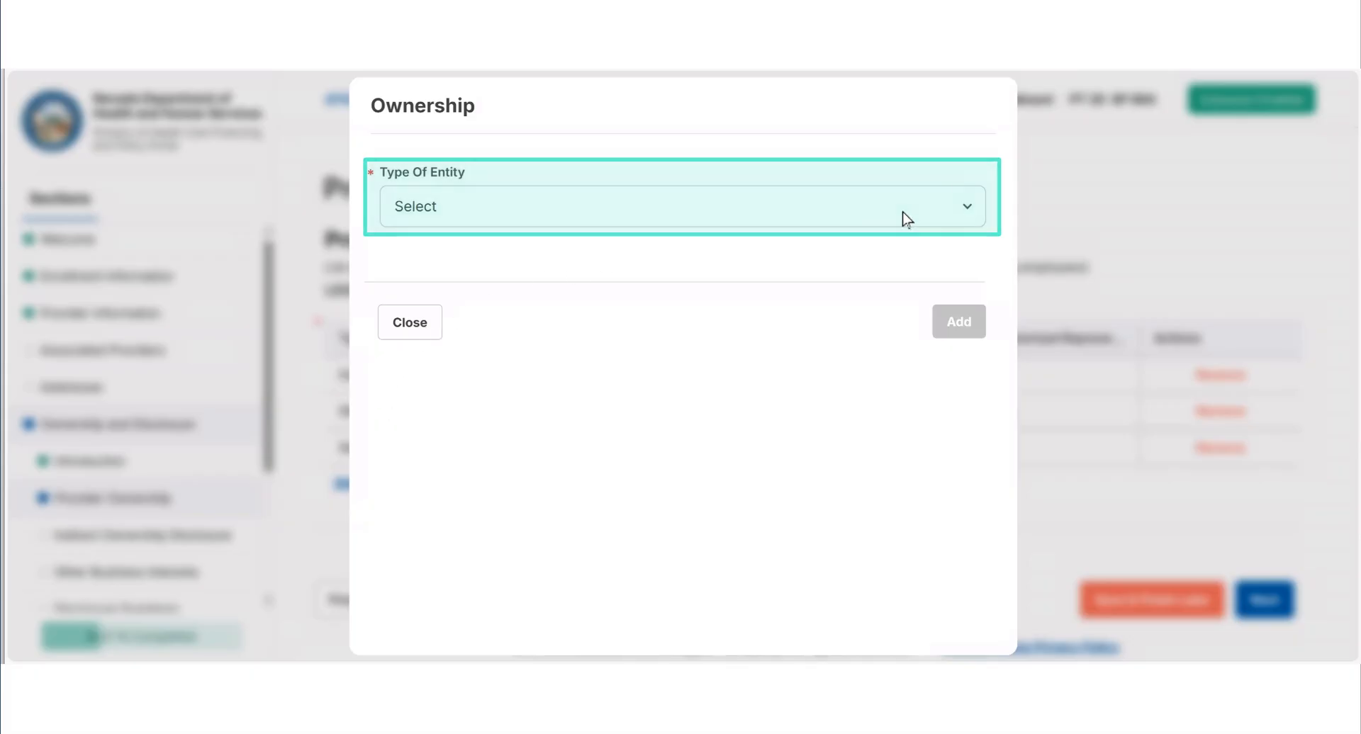
click(969, 208)
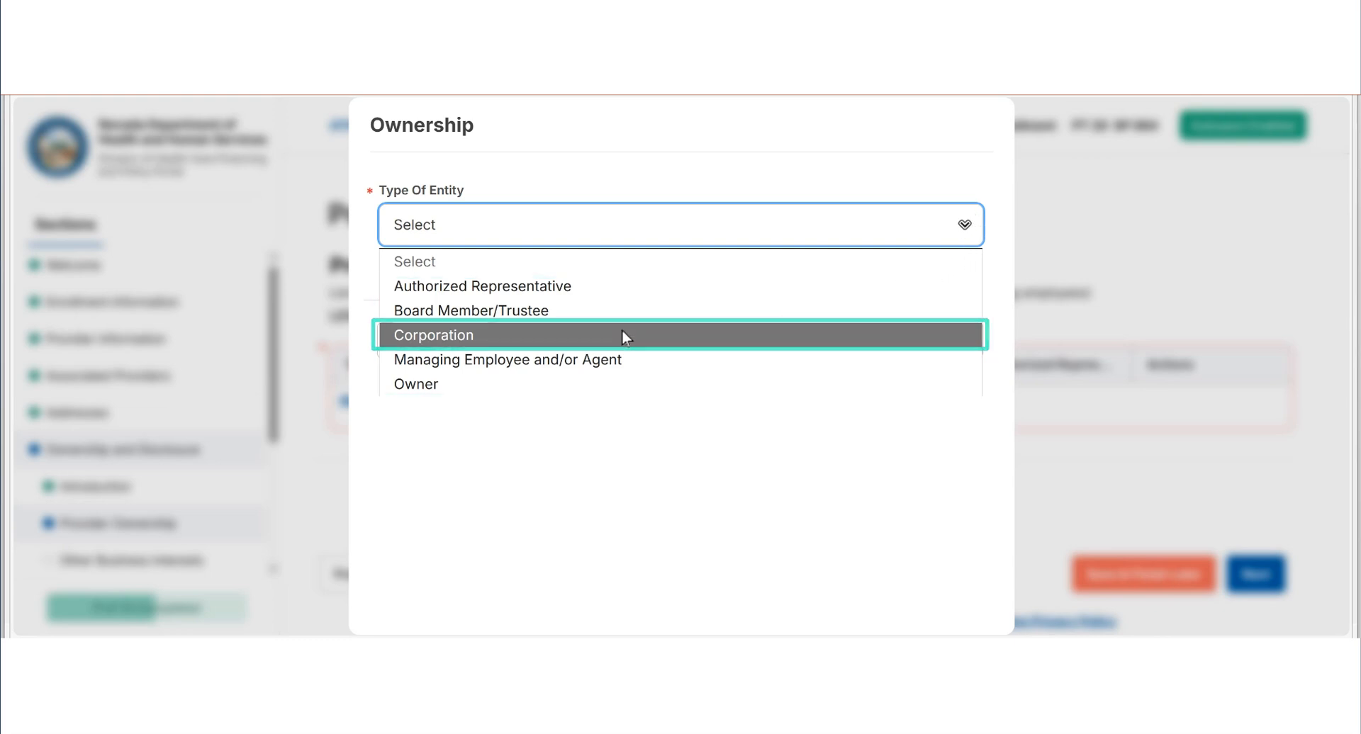
click(580, 334)
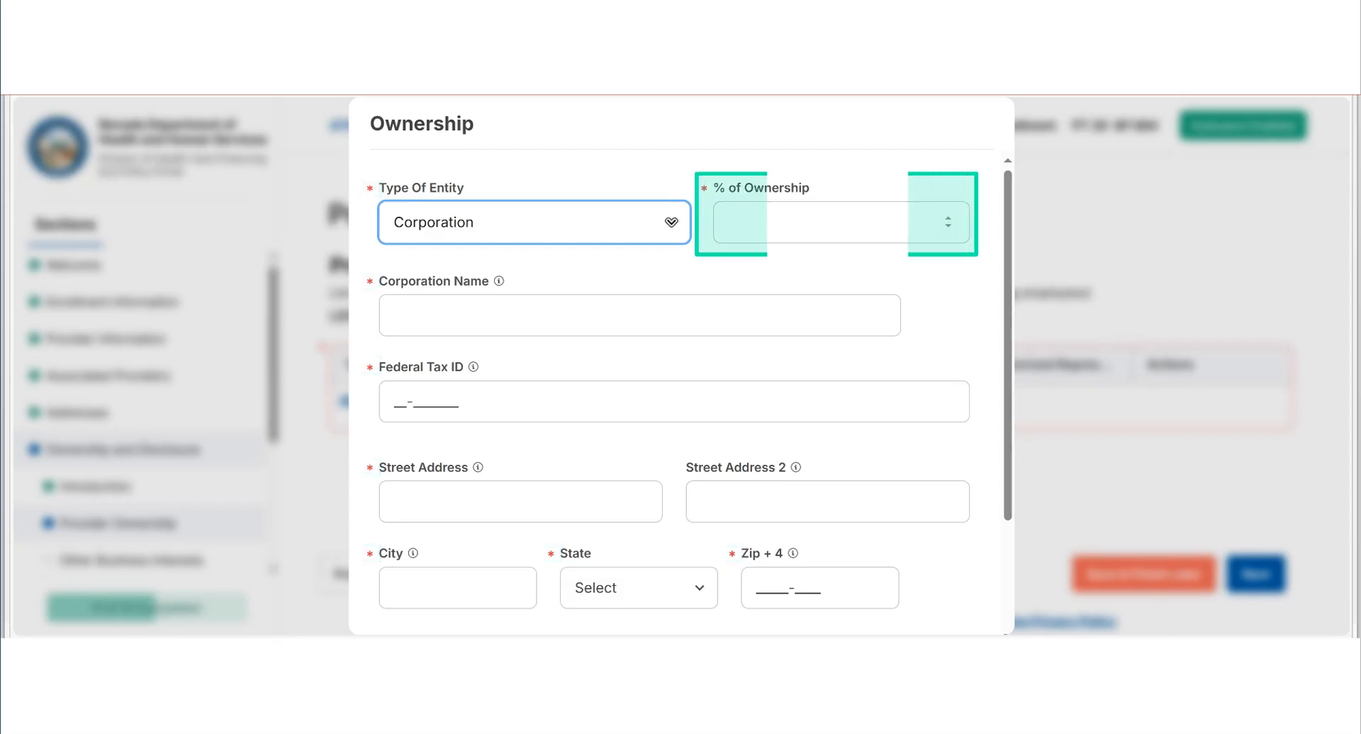
click(841, 223)
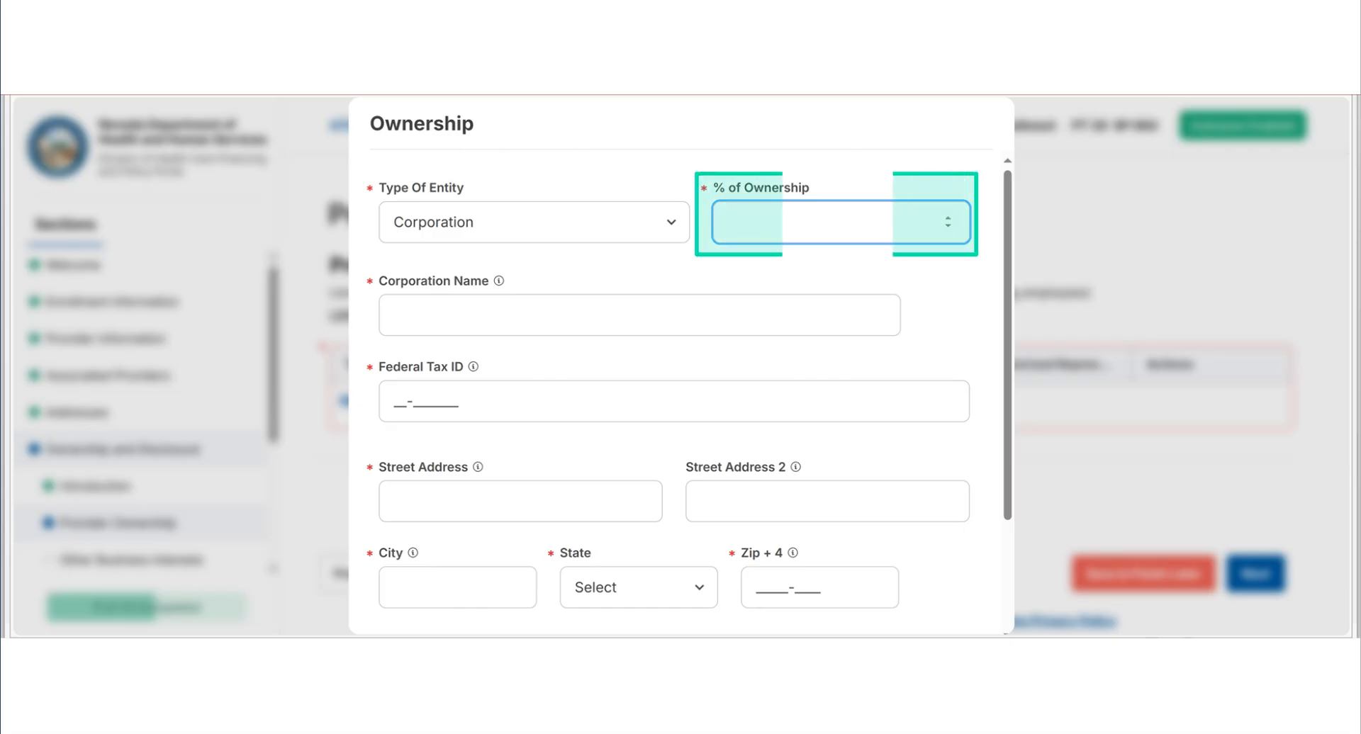
text(50)
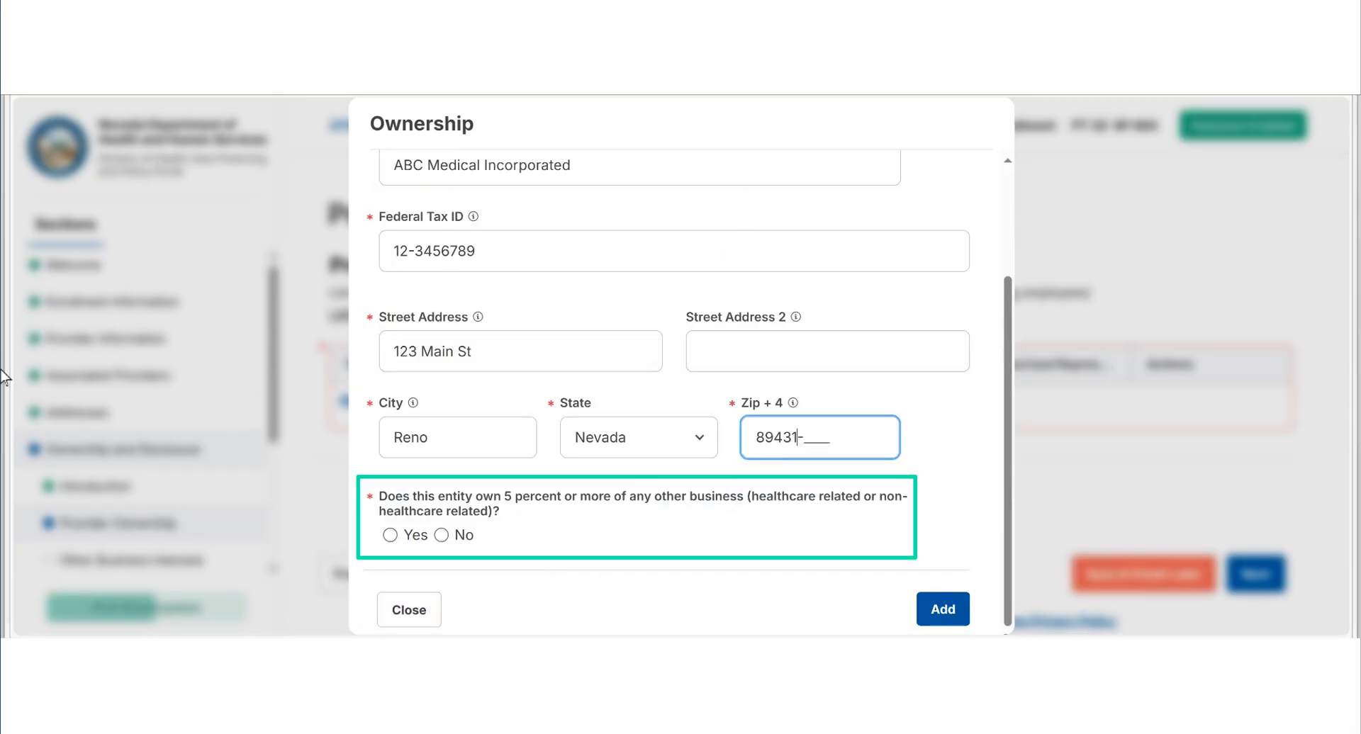
- Complete the record with the name ABC Medical Incorporated, its federal tax ID and address, answer No to other business ownership, and add it
click(1, 370)
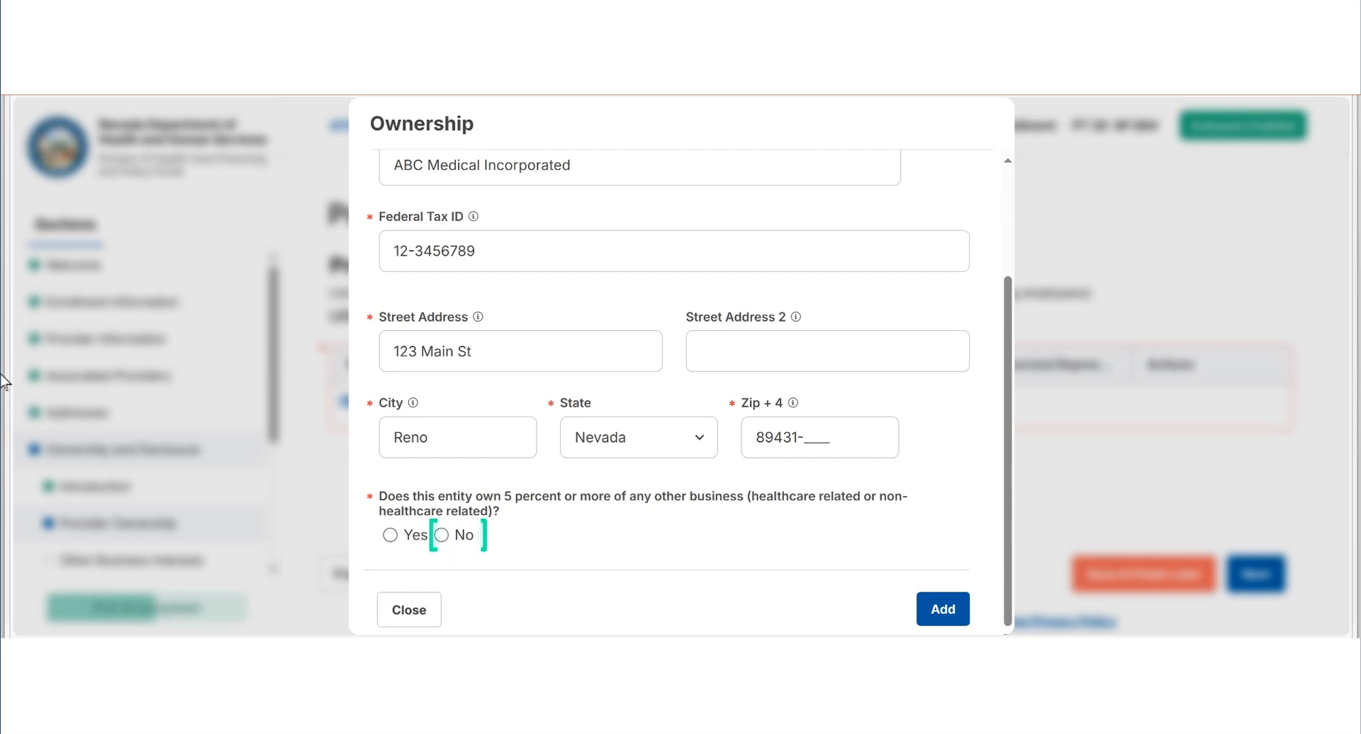
click(442, 536)
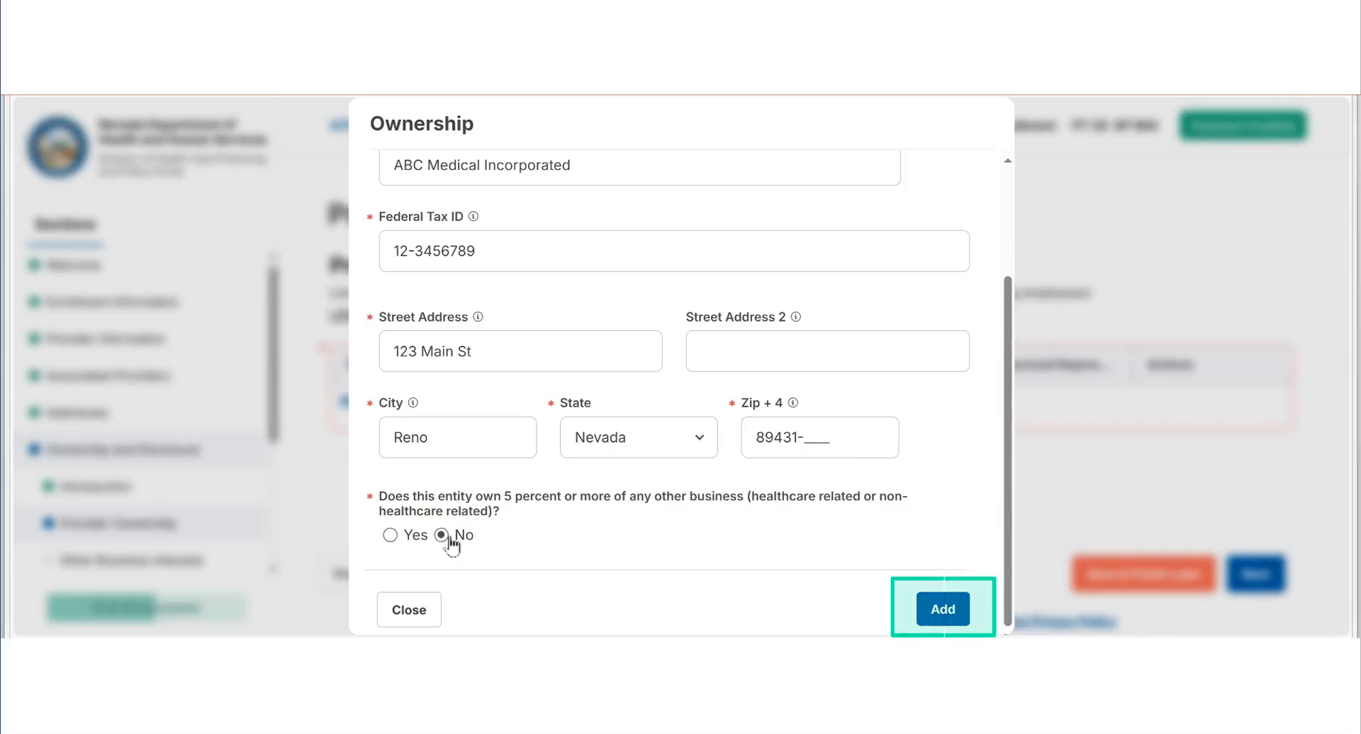
click(943, 608)
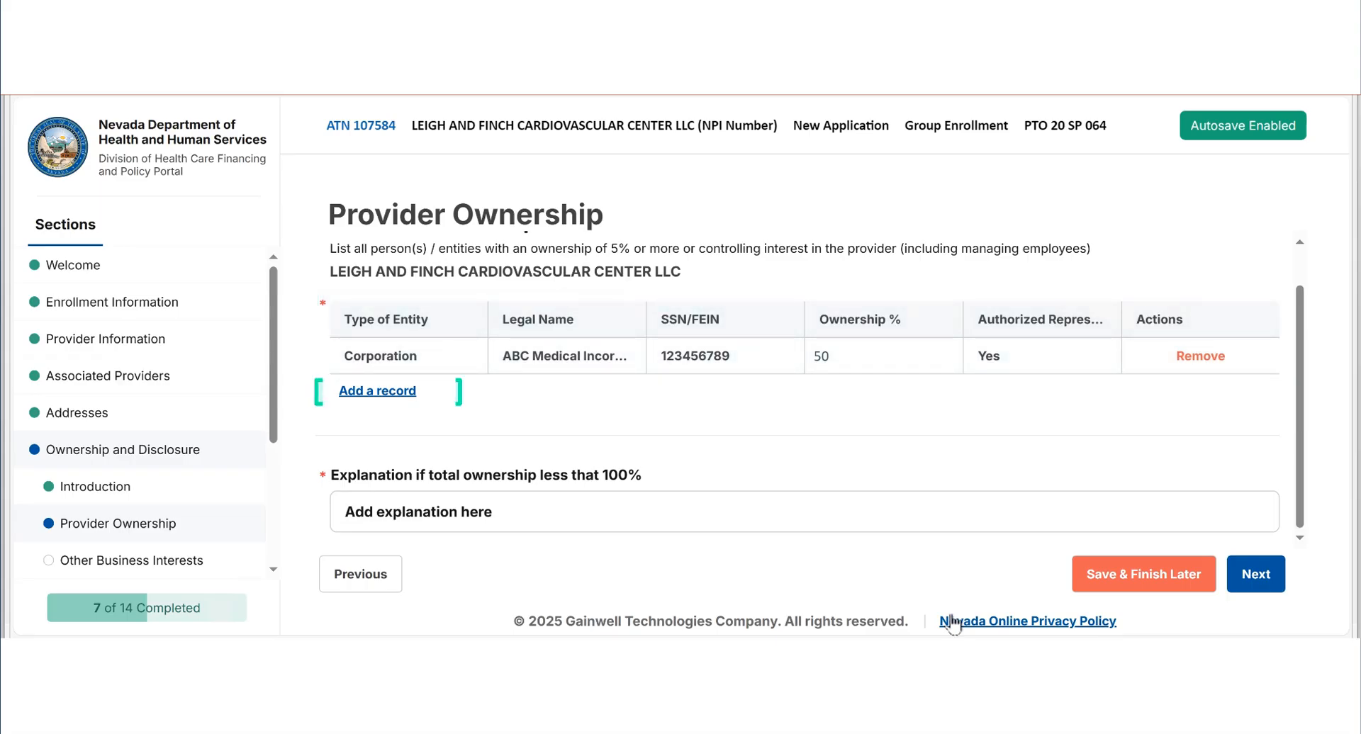
- Add an Owner record with 25% ownership, the owner's personal and contact details, and Yes for ownership in other businesses
click(374, 392)
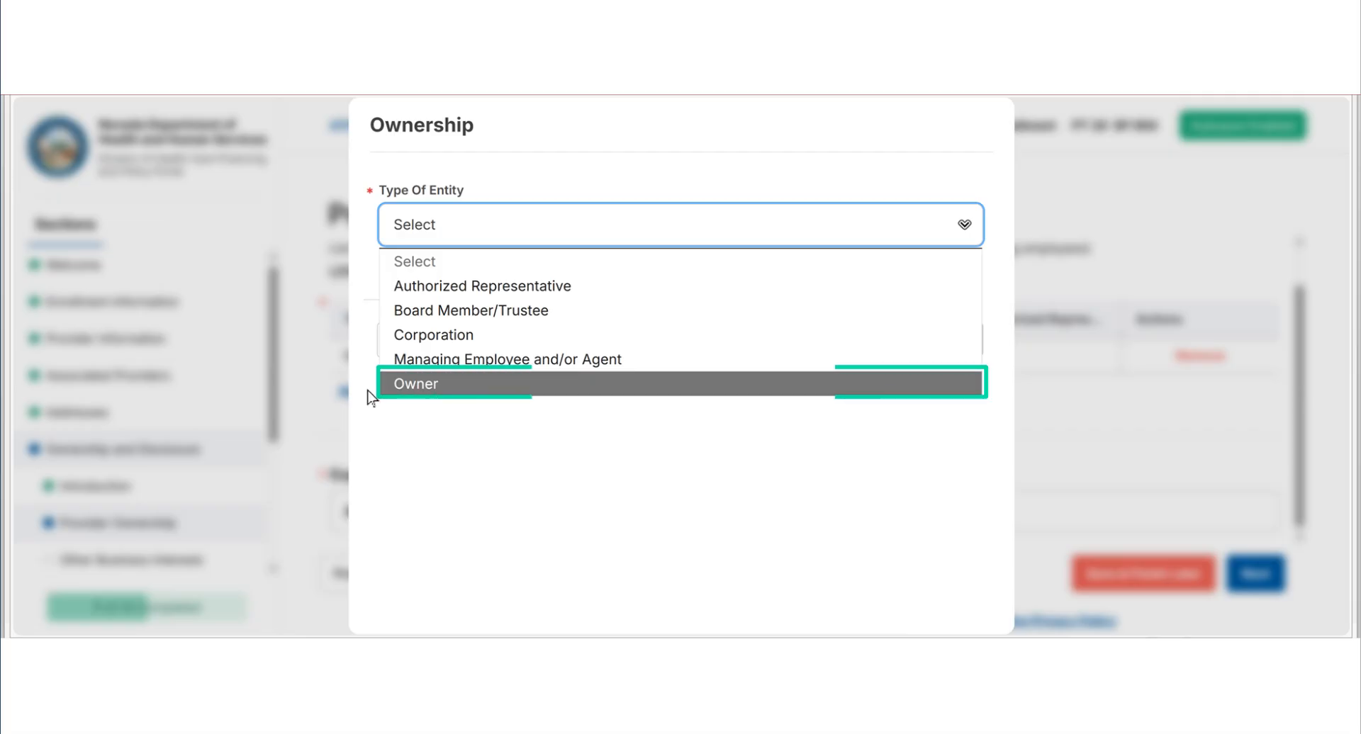
click(475, 393)
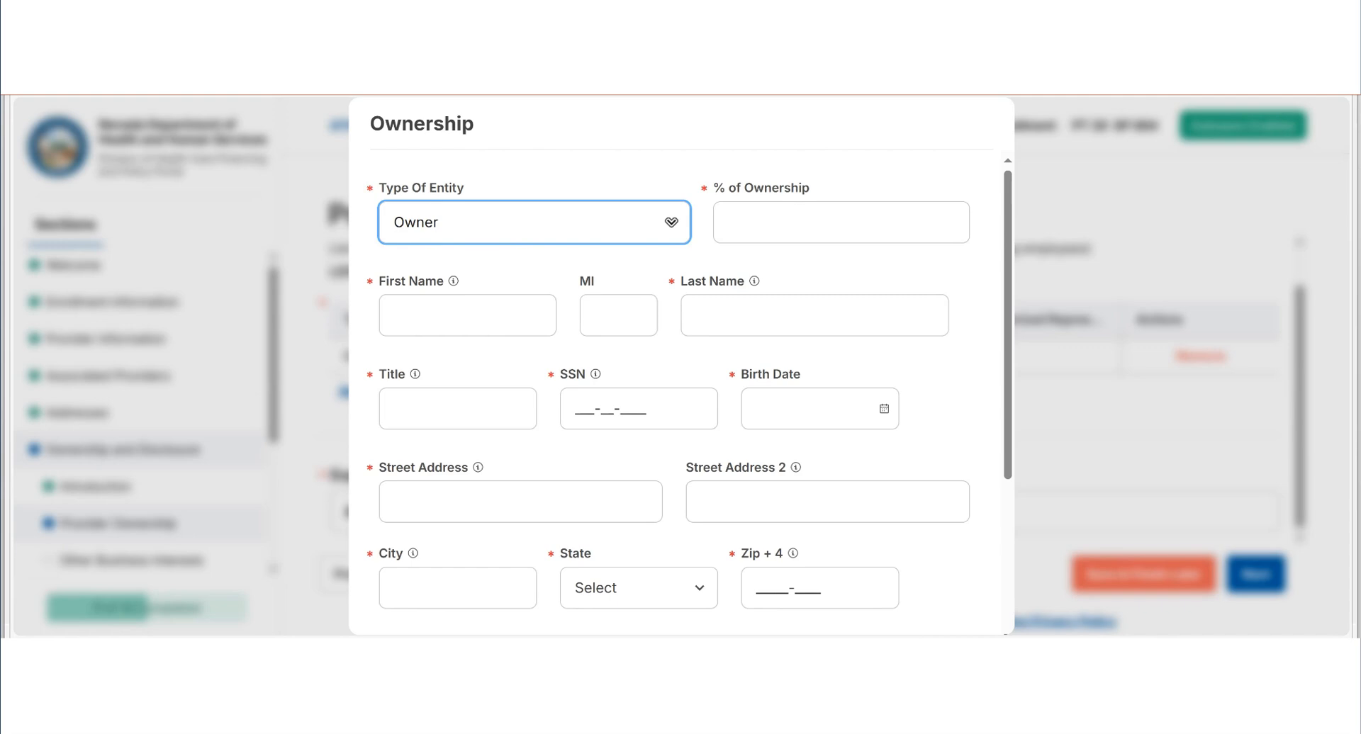
click(840, 223)
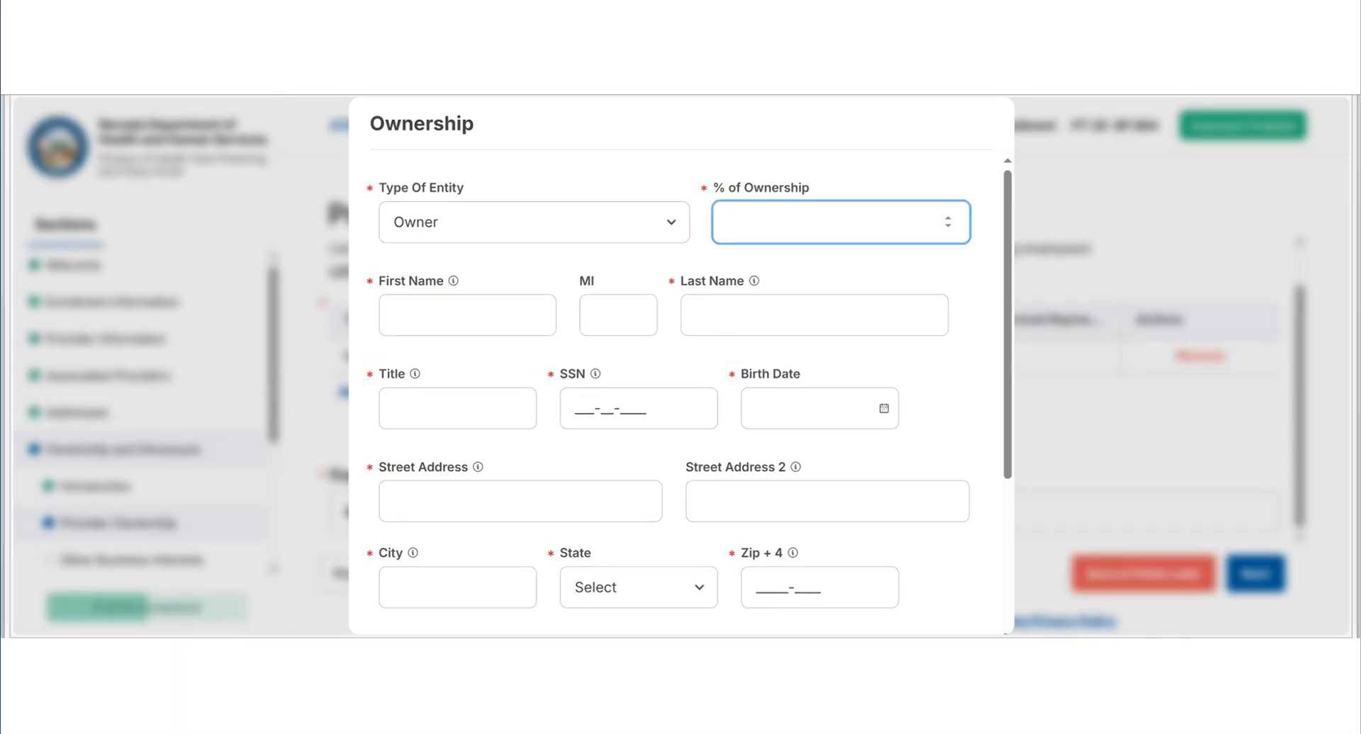
text(25)
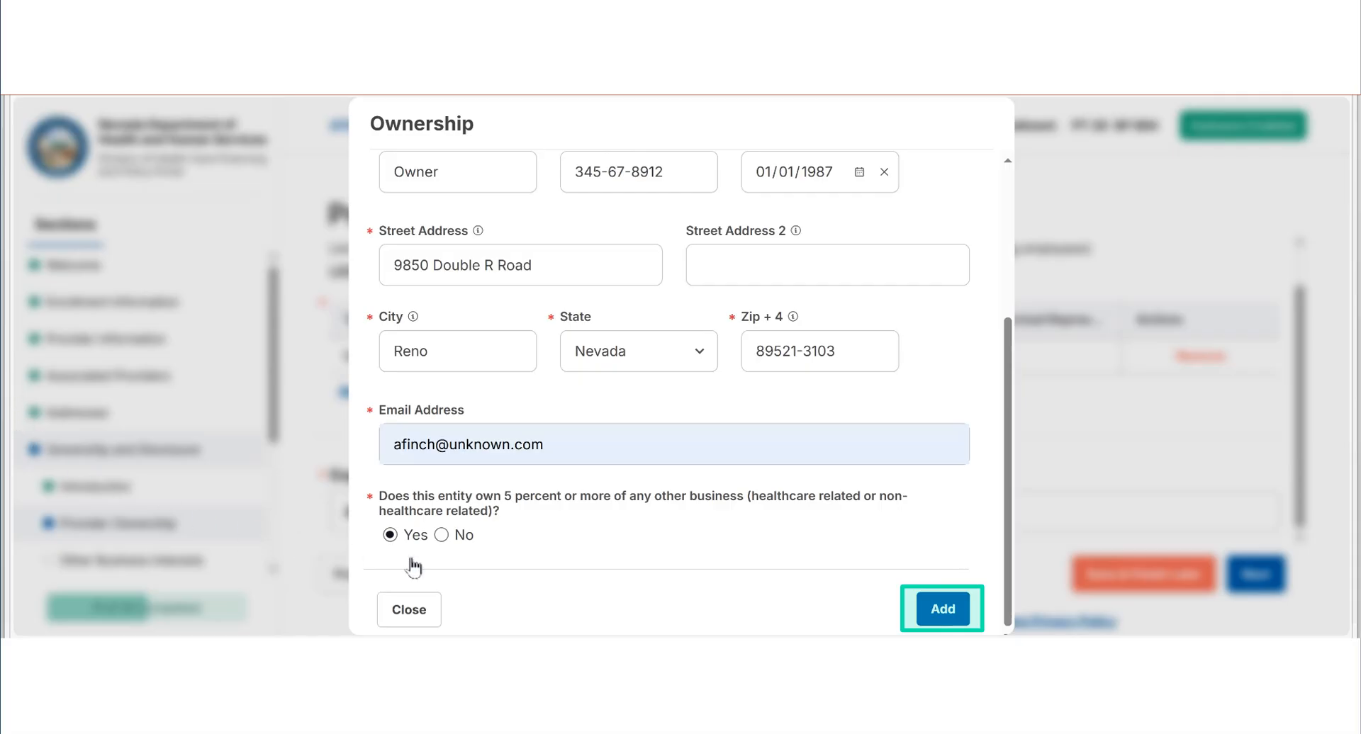
click(950, 610)
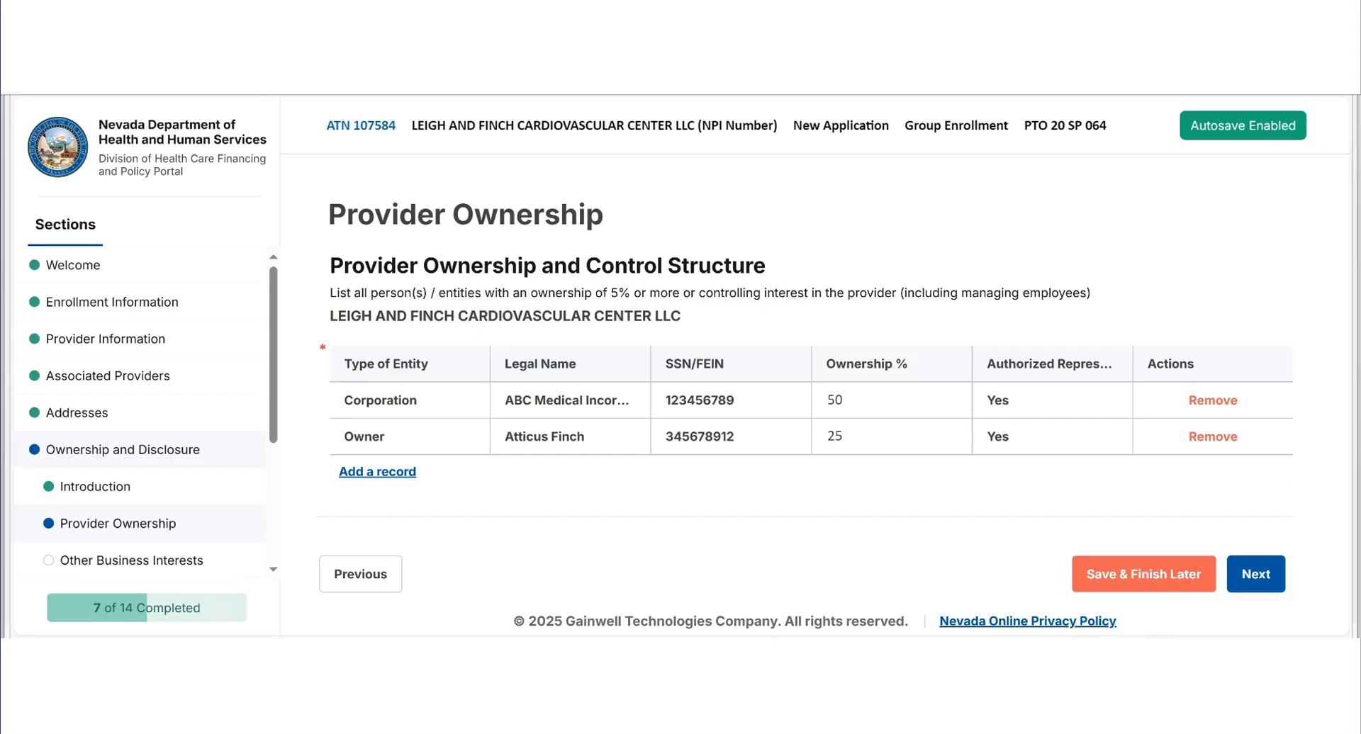
- Under Indirect Ownership Disclosure, add a new person as Owner of ABC Medical Incorporated with 50% ownership, title Owner, and the personal and contact details
click(1255, 574)
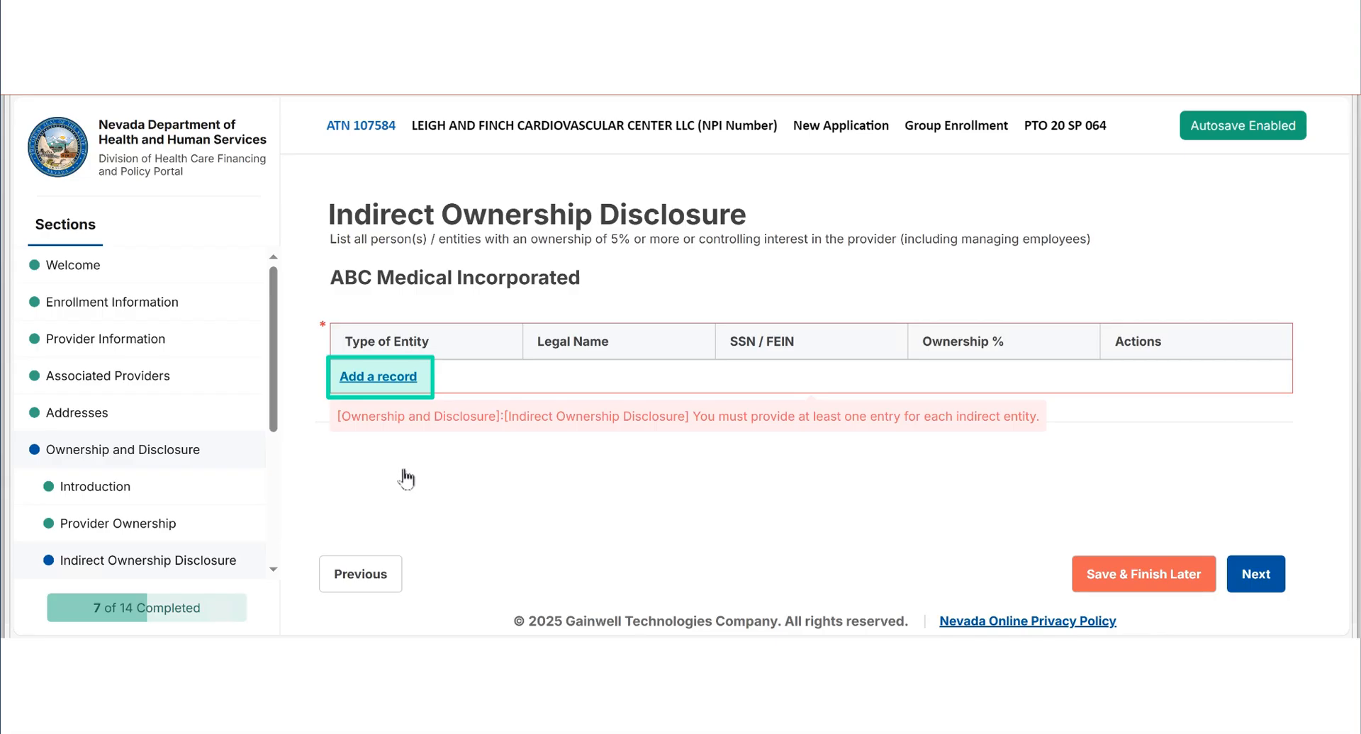
click(395, 378)
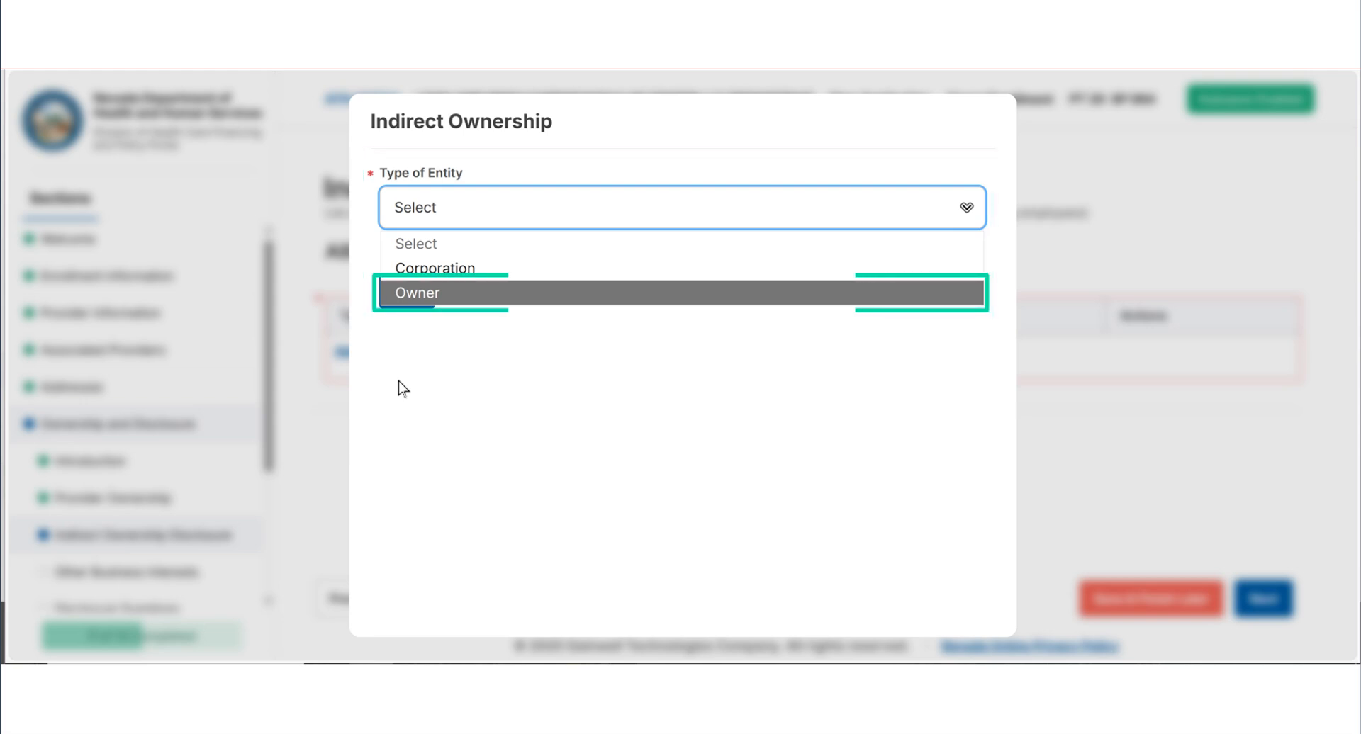
click(933, 294)
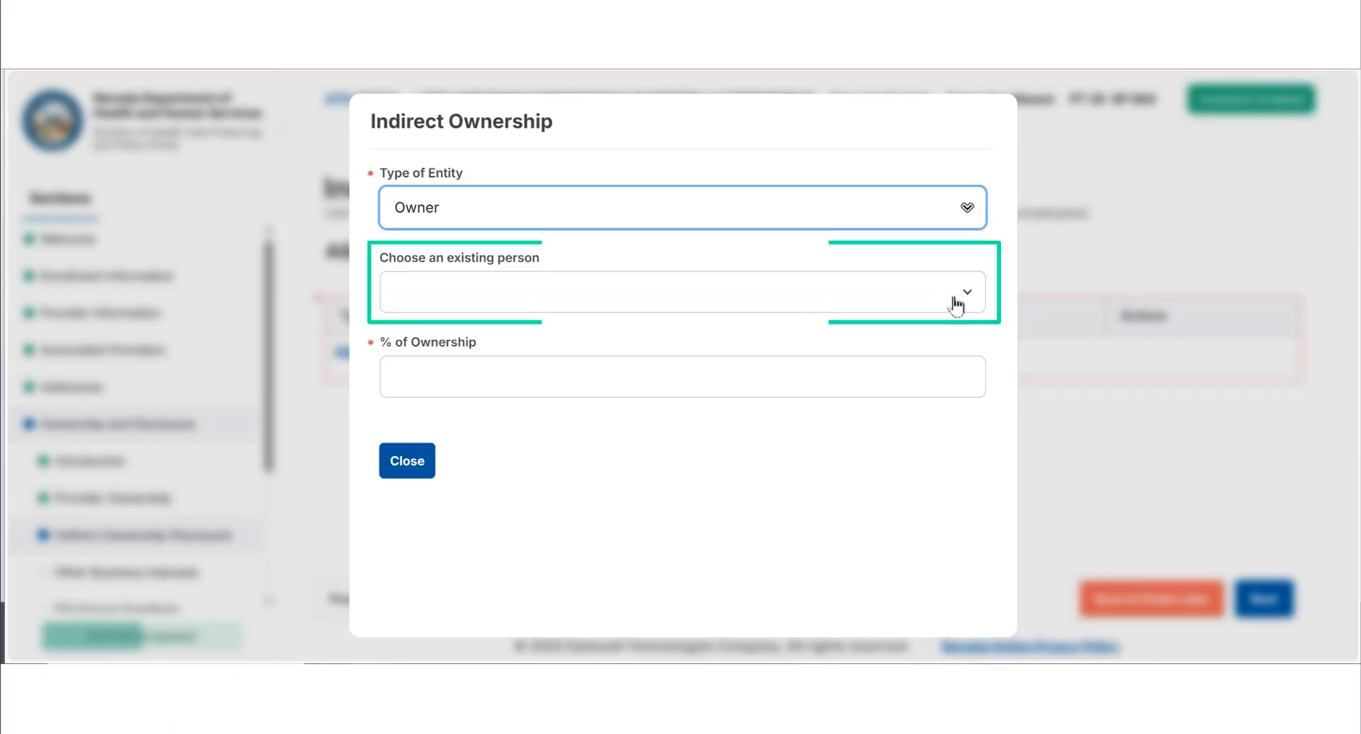
click(968, 296)
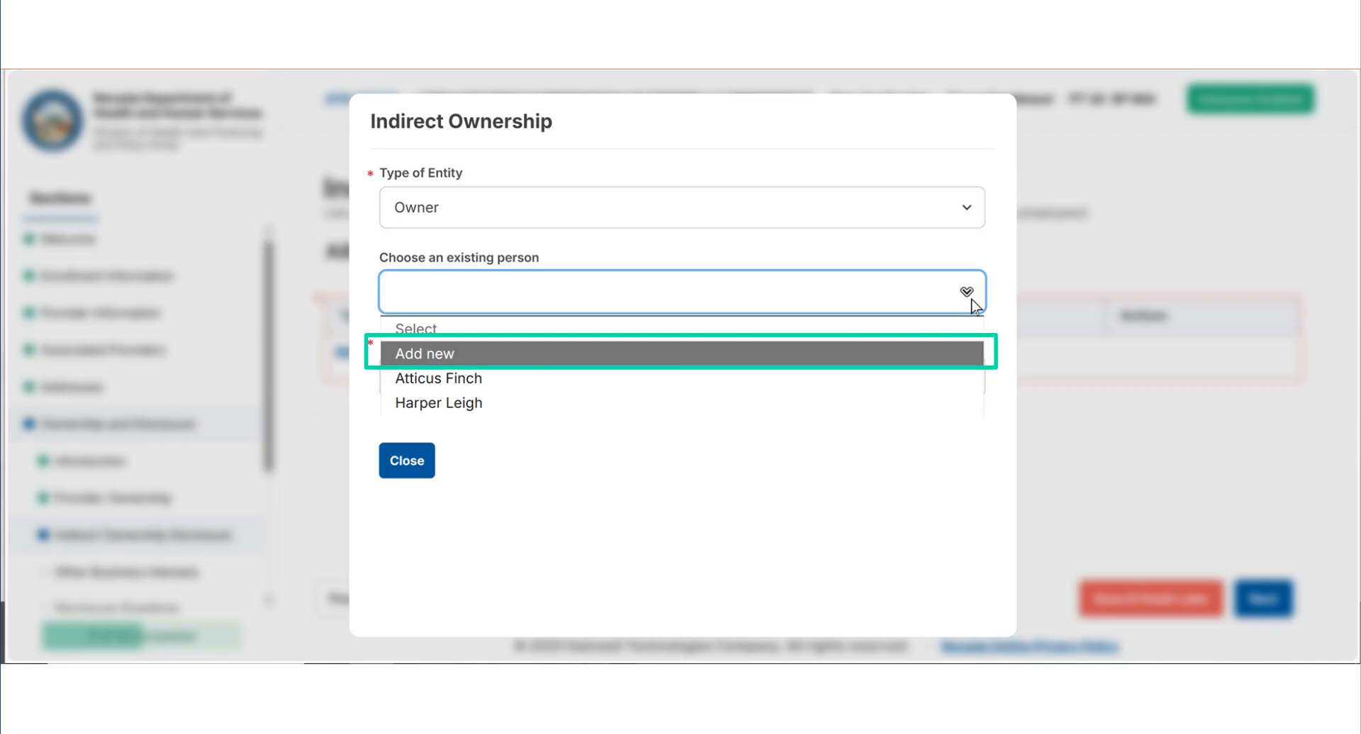
click(896, 353)
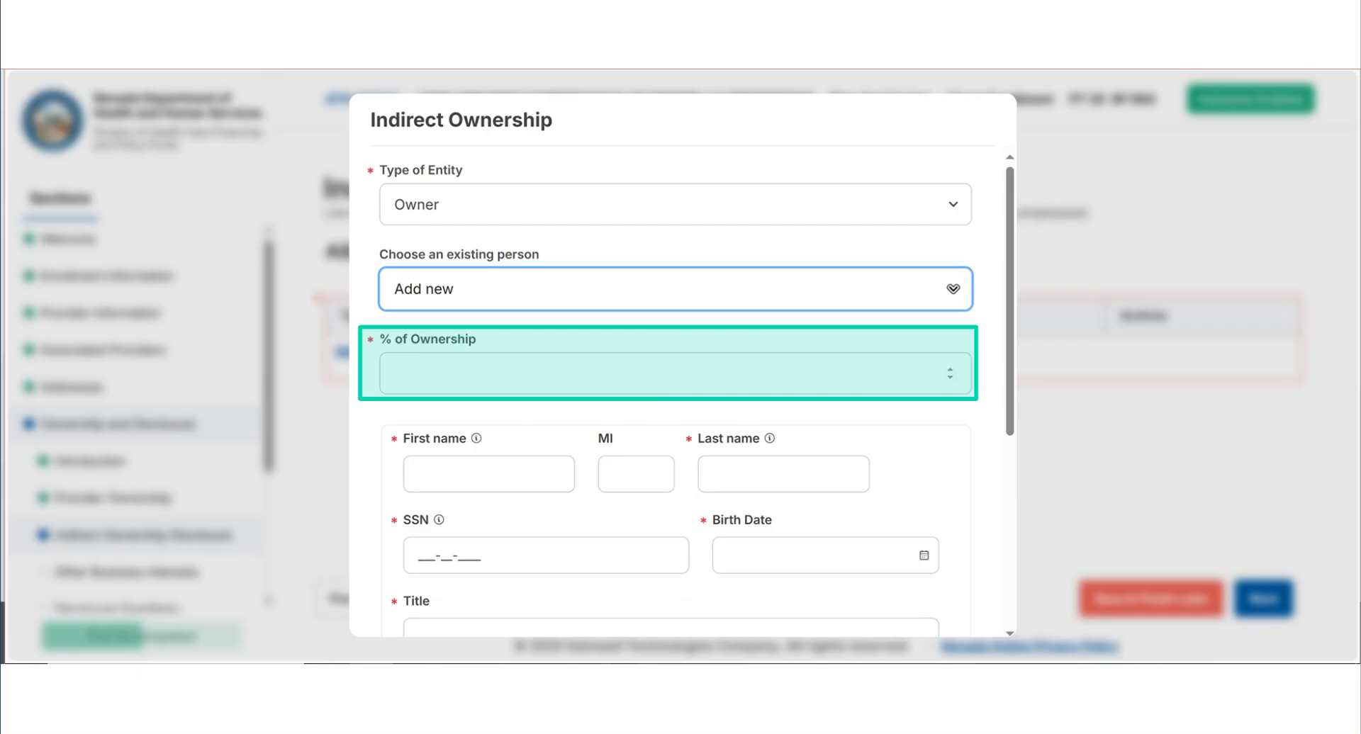
text(50)
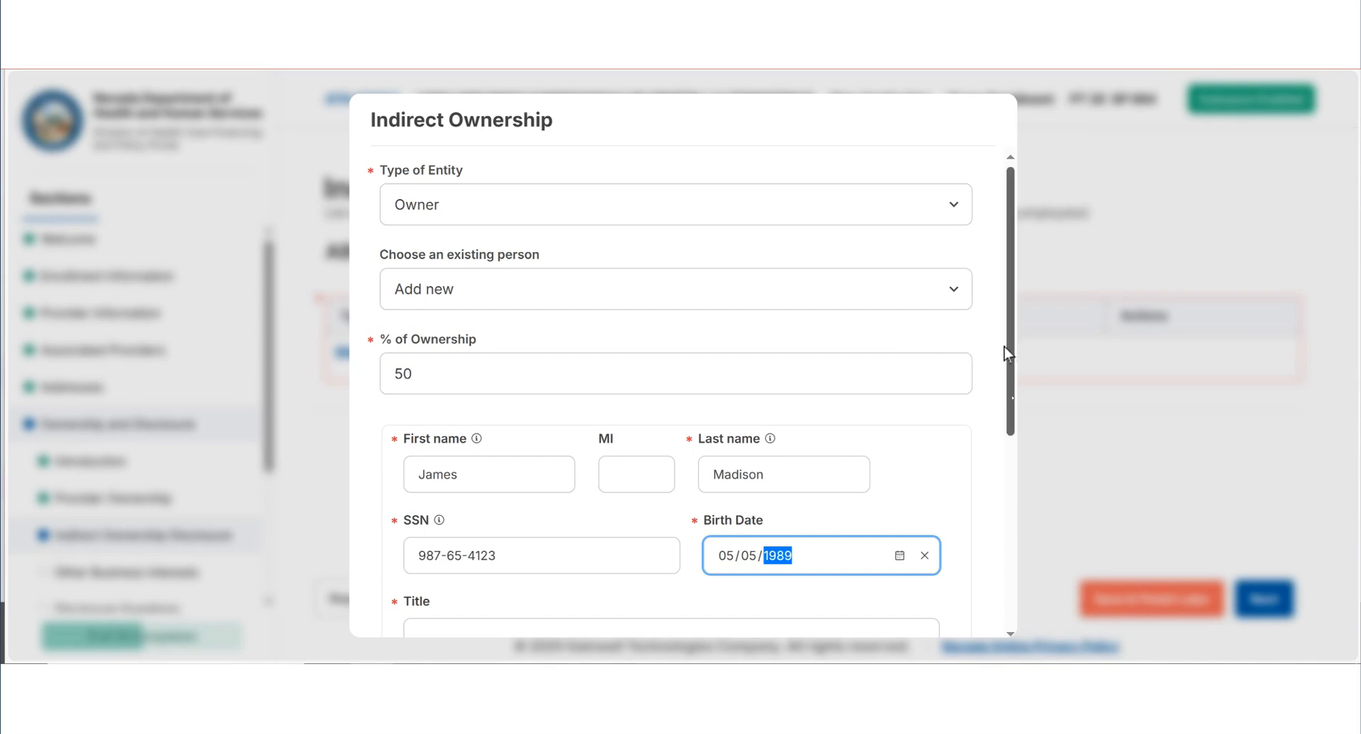
drag(1007, 352, 1014, 624)
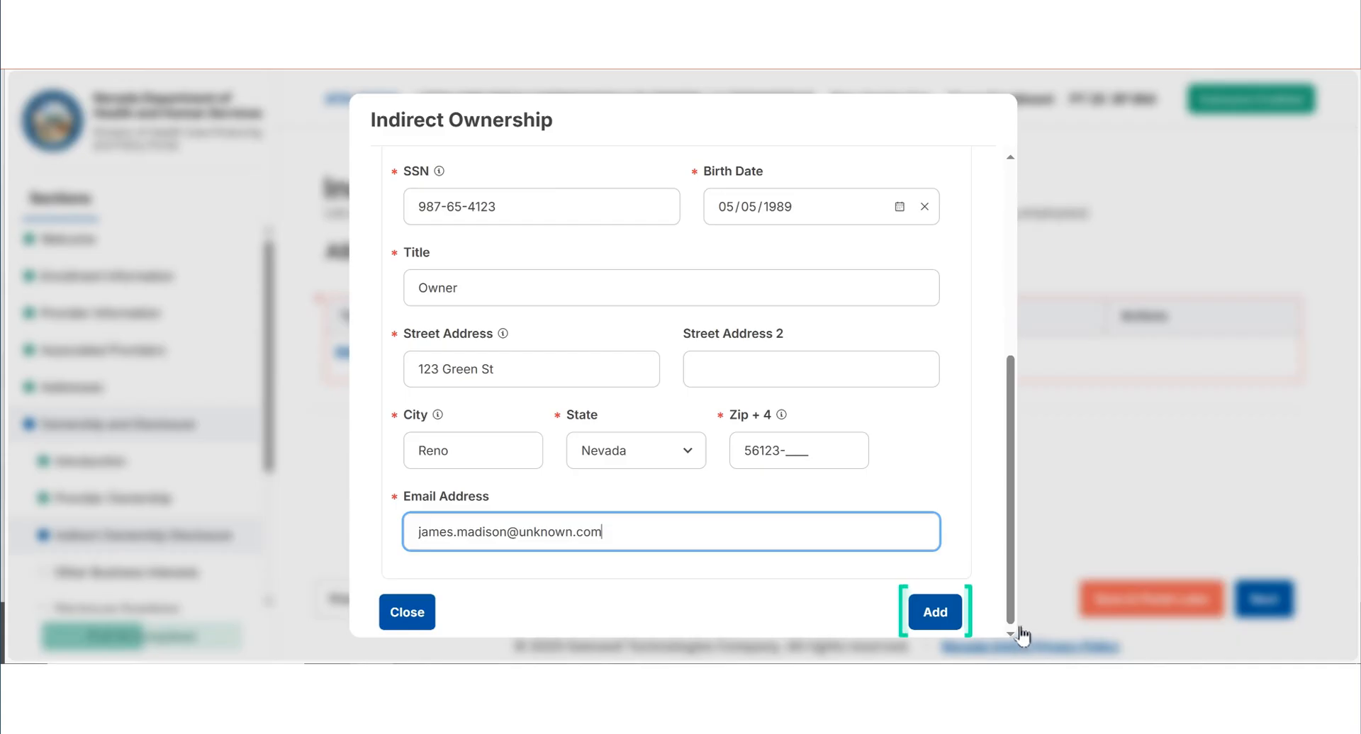
click(948, 614)
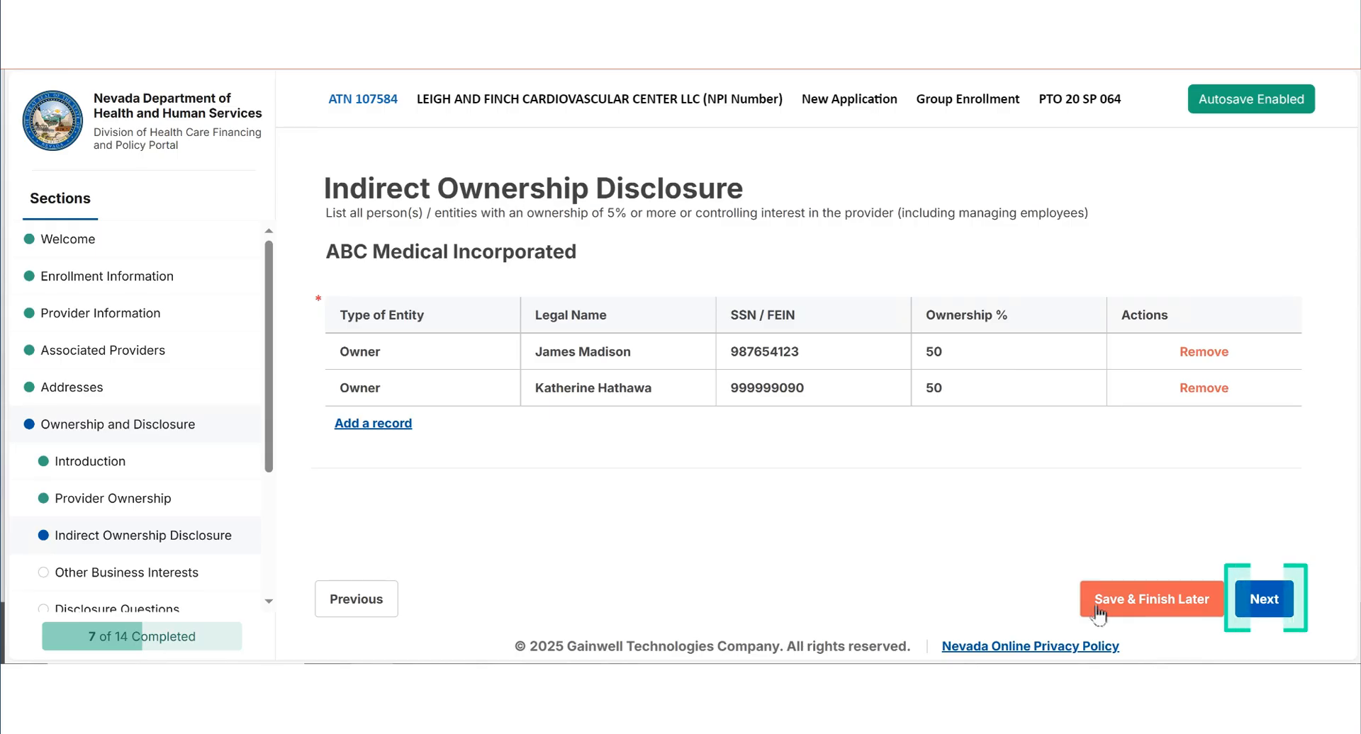
- Under Other Business Interests, add Finch's Pet Grooming for the disclosed owner, with its federal tax ID and address
click(1264, 599)
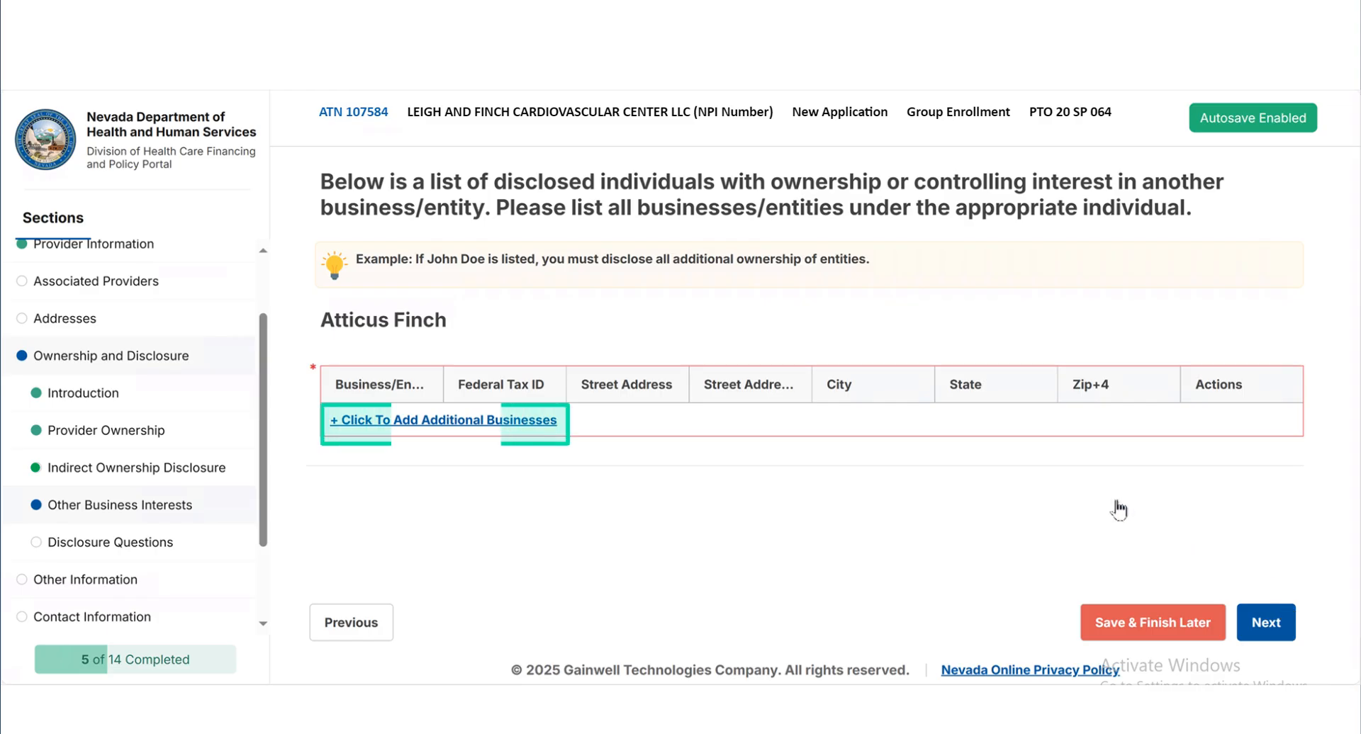
click(380, 421)
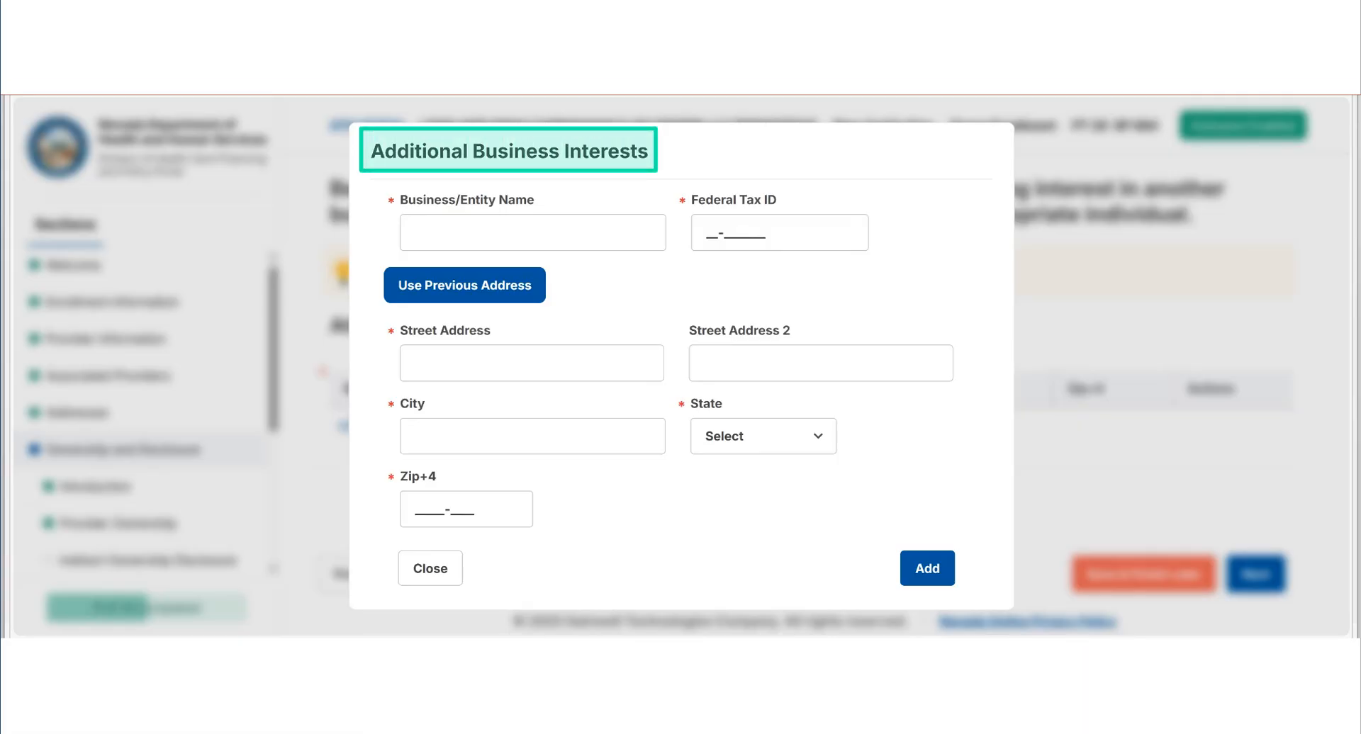
click(532, 233)
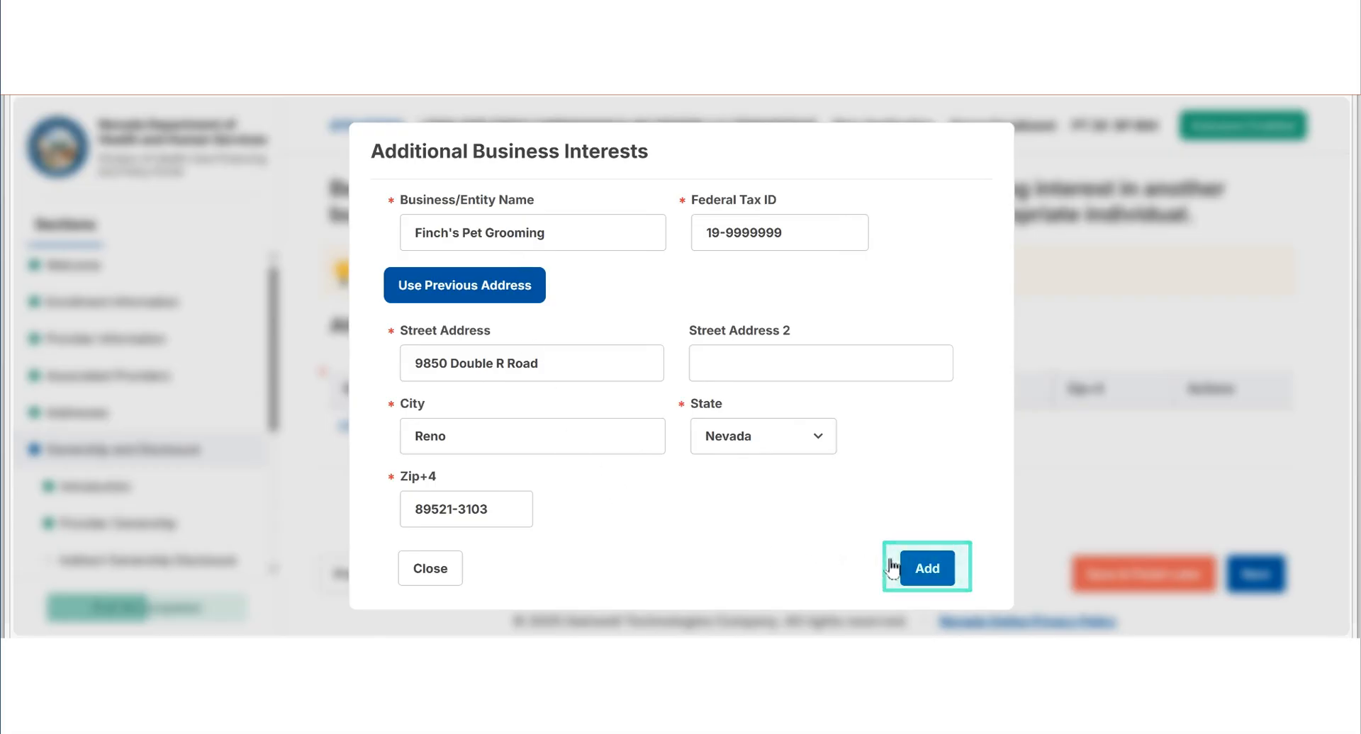
click(940, 560)
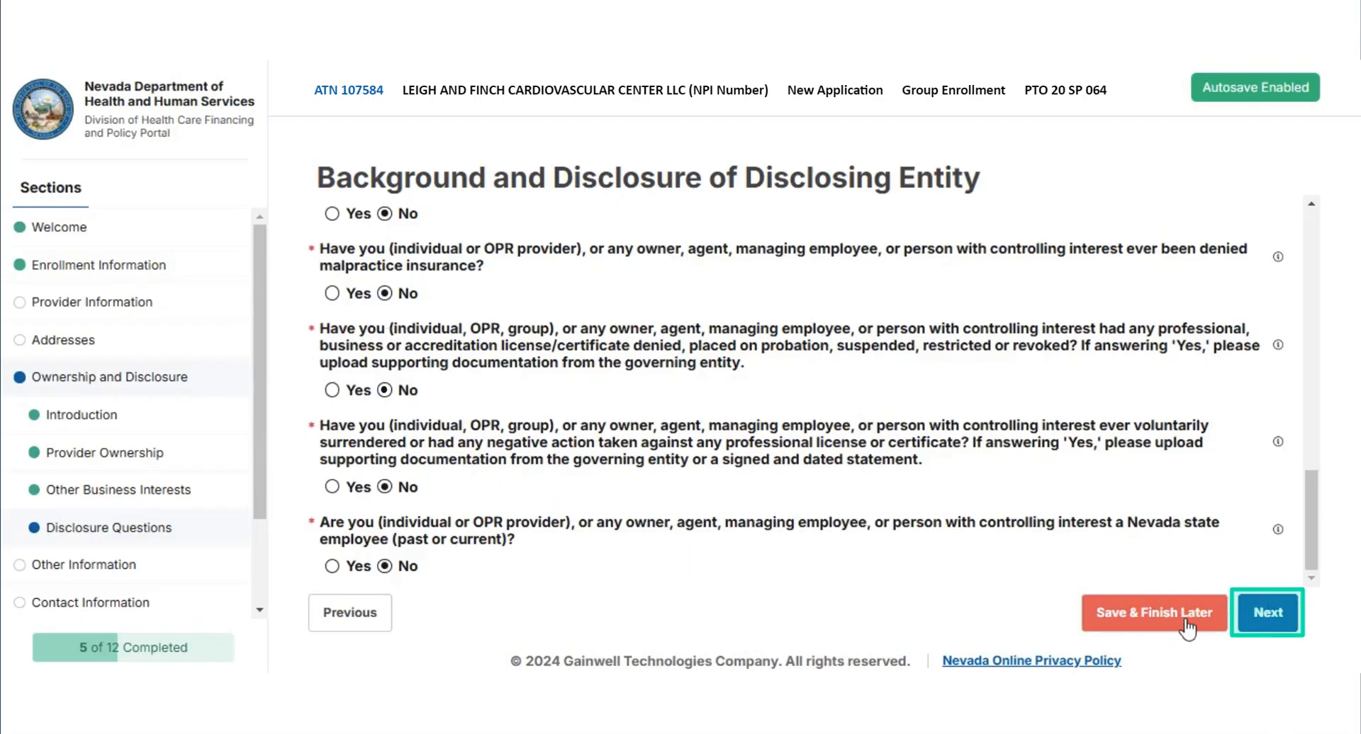
- Finish the Background and Disclosure questions with No as the answers and continue to the next section
click(1279, 622)
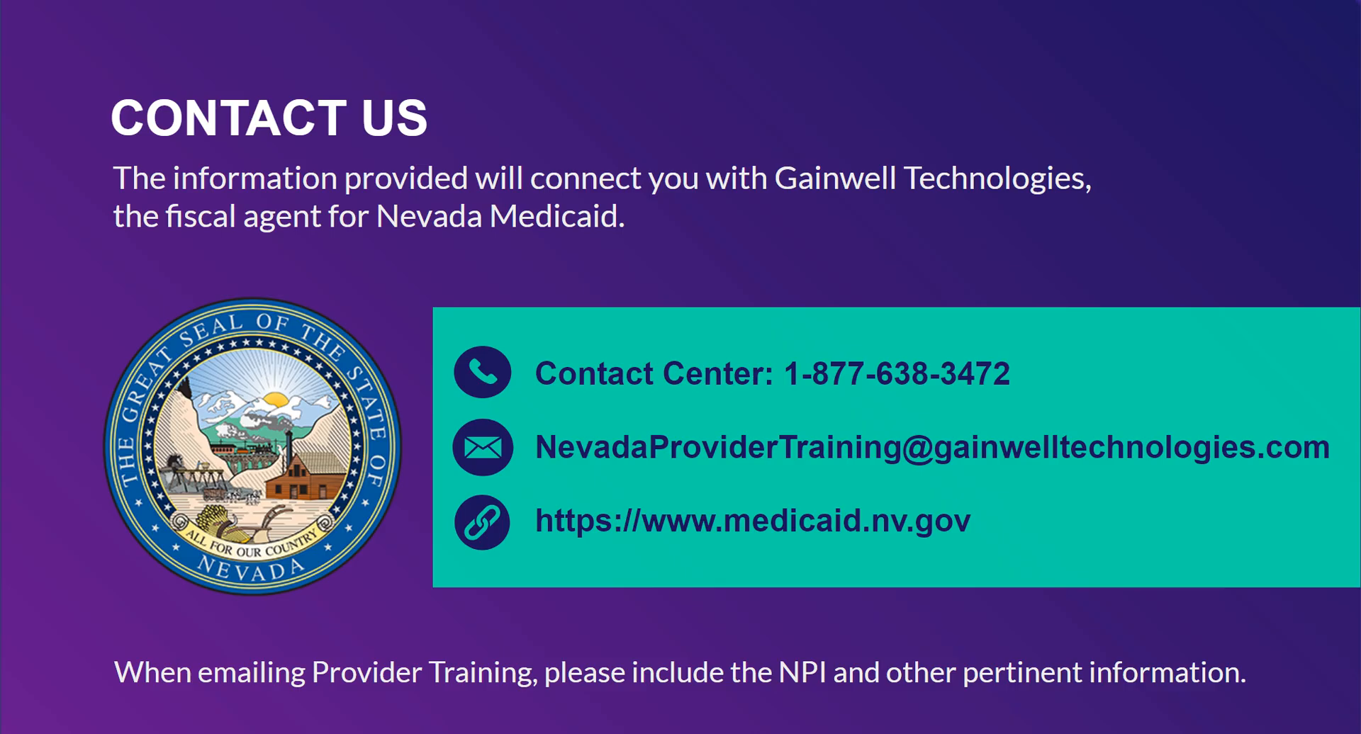